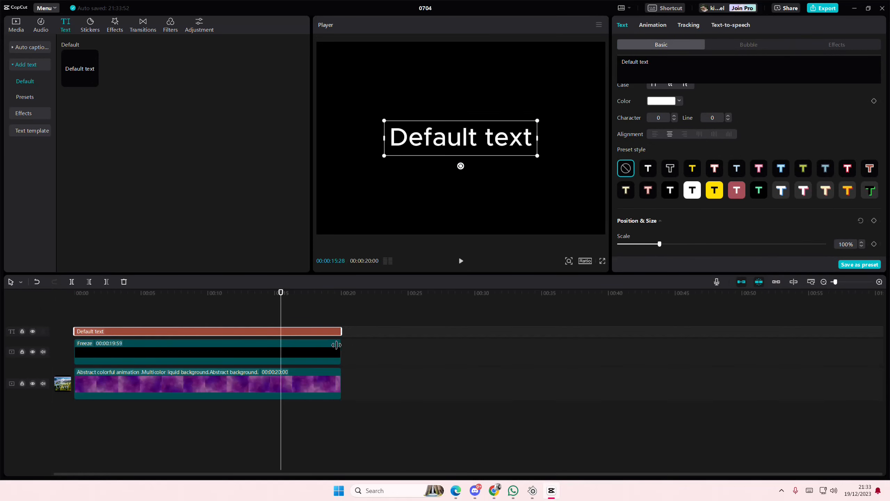
Step: Change the default text to PURPLE, set its font to Poppins-Bold and enlarge it to span most of the frame's width
left_click_drag(696, 68, 598, 65)
type("PURPLE")
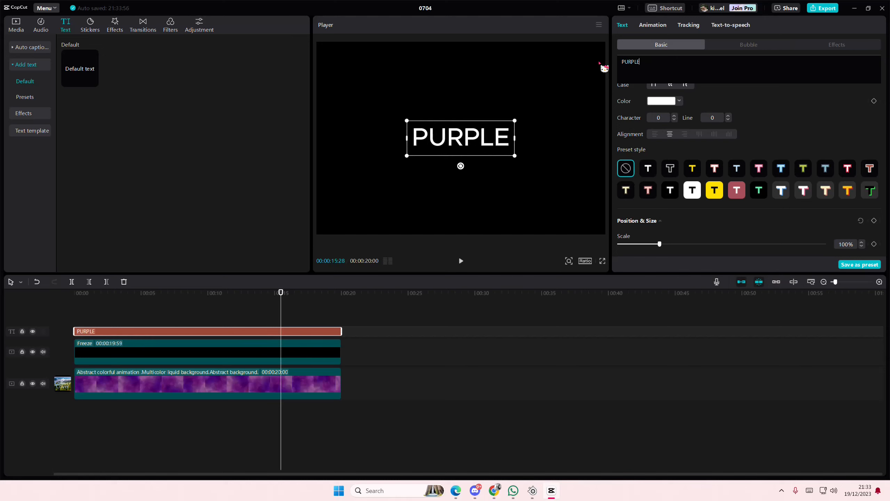
scroll(729, 145, "up", 3)
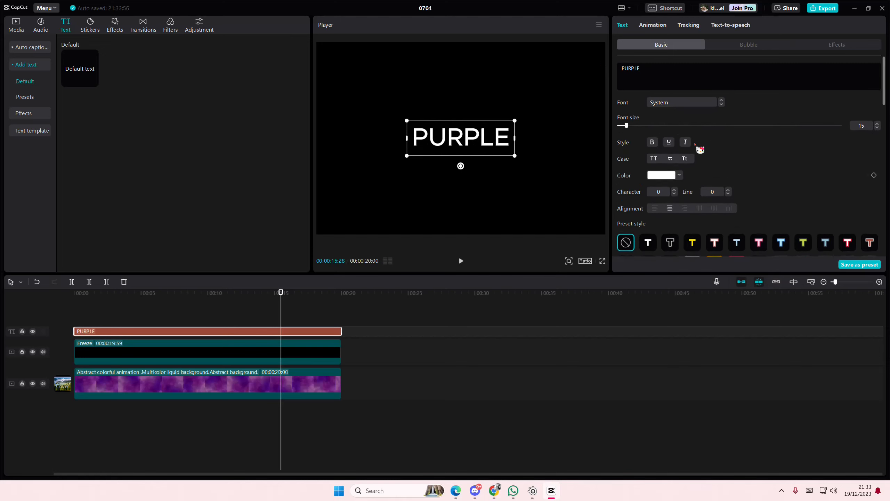
left_click(682, 102)
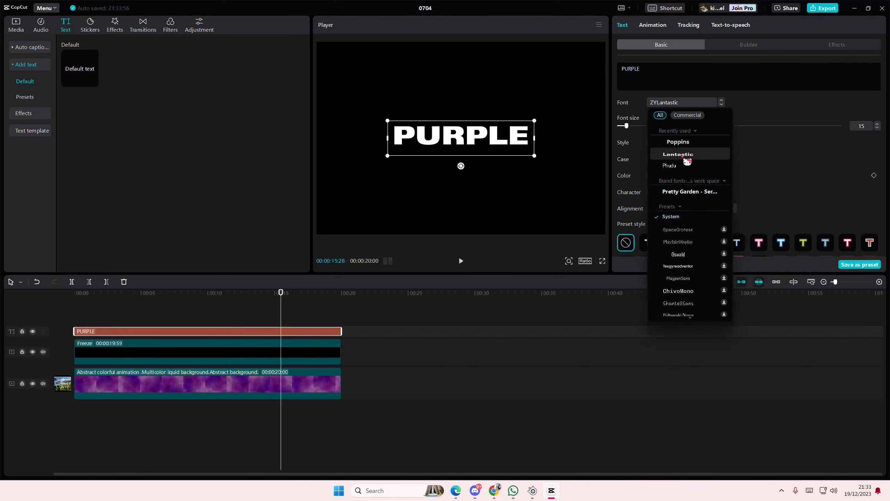
left_click(678, 142)
left_click(657, 126)
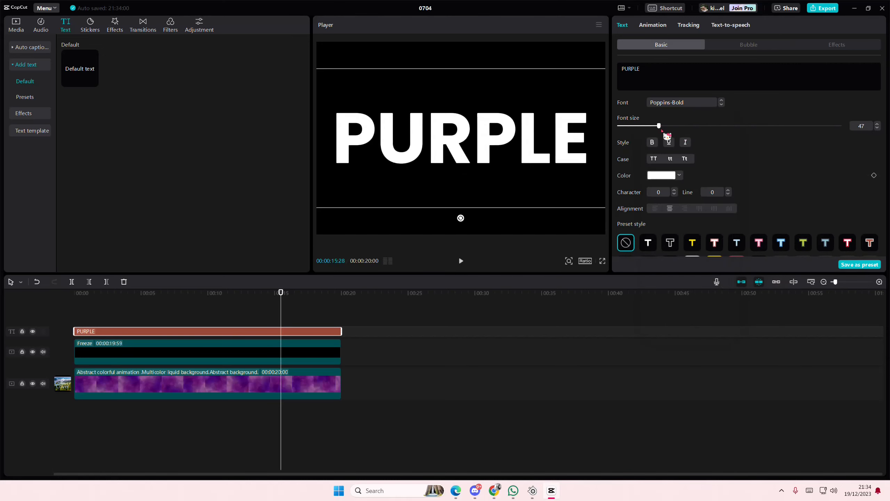
Step: Duplicate the PURPLE text at the timeline start and merge one copy with the black freeze clip into a compound clip
left_click_drag(281, 314, 56, 315)
left_click(111, 335)
key("ctrl+c")
key("ctrl+v")
left_click_drag(355, 356, 310, 337)
right_click(310, 354)
left_click(376, 420)
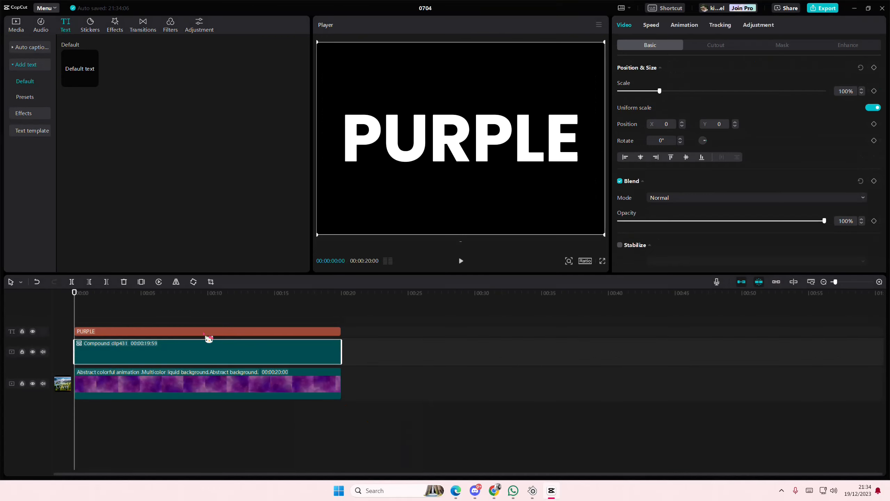
Step: Find the Neon outline video effect by searching "neon" and place it above the remaining PURPLE text for the full 20 seconds
left_click(120, 320)
left_click(62, 318)
left_click(105, 333)
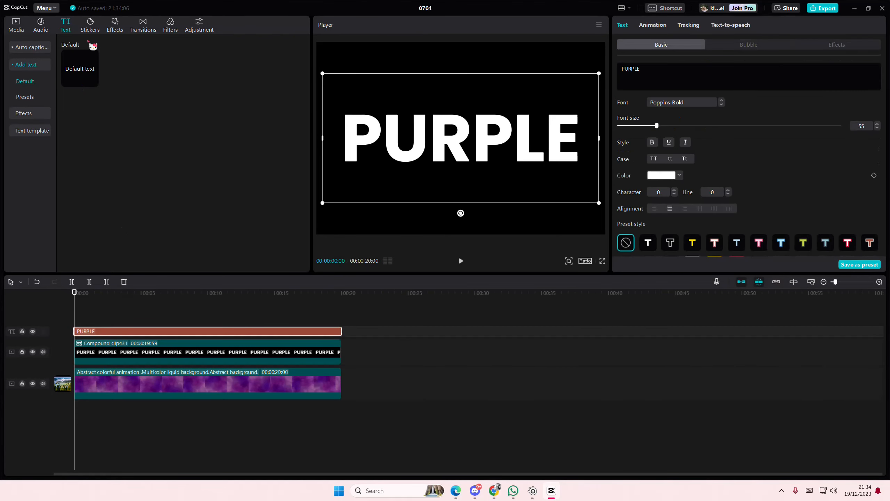
left_click(112, 27)
left_click_drag(116, 50, 48, 53)
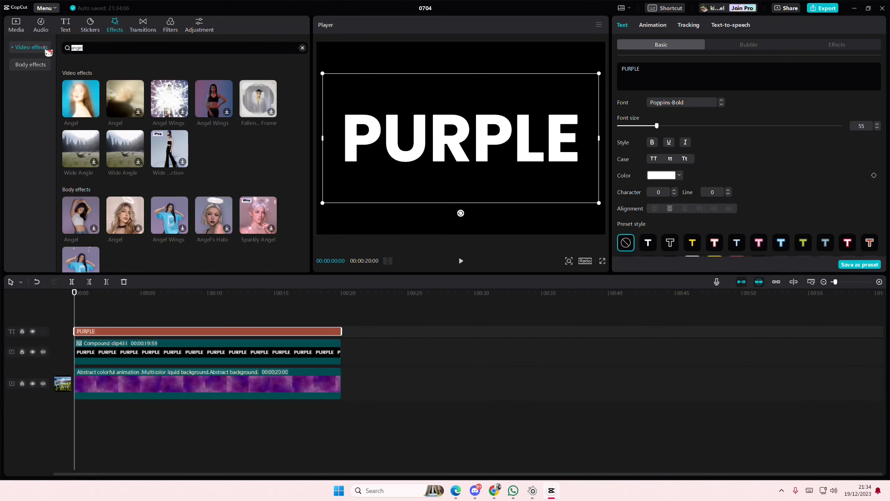
type("neon")
key("Return")
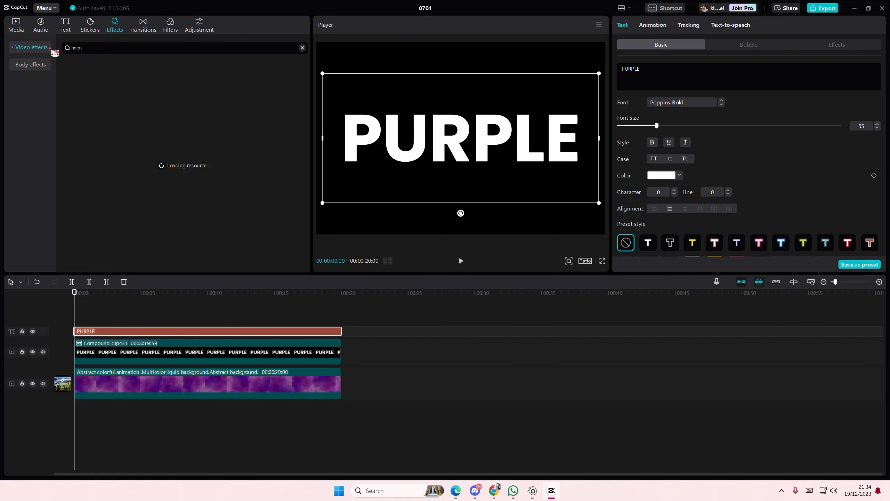
left_click(138, 112)
left_click_drag(138, 113, 342, 322)
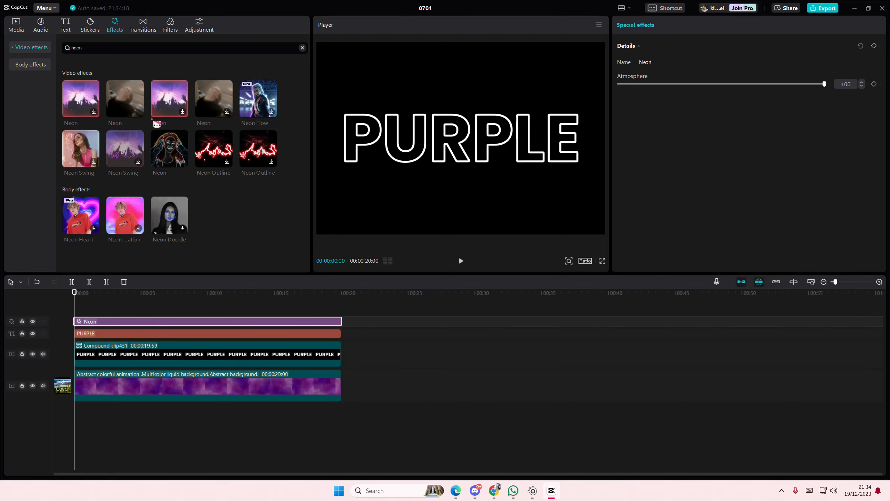
Step: Find the Edge Glow effect, place it above the Neon effect for the full 20 seconds and set its glow to 24
double_click(90, 48)
type("edge glo")
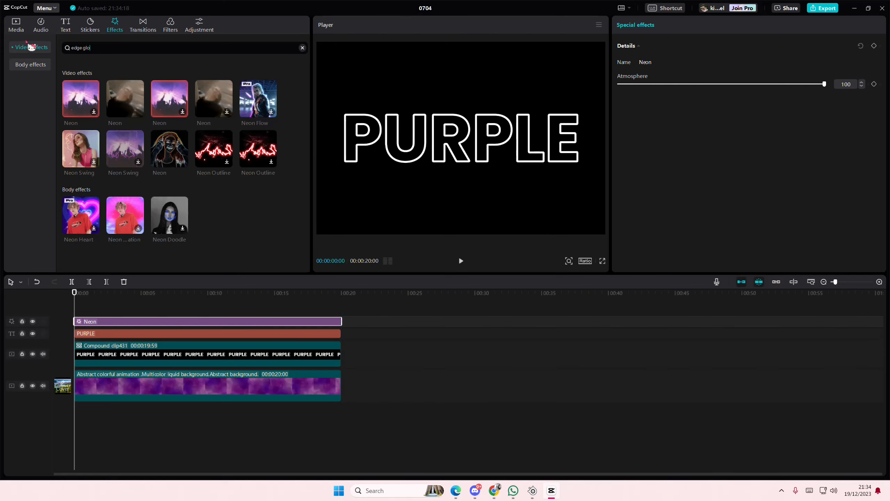
type("w")
key("Return")
left_click_drag(80, 100, 337, 332)
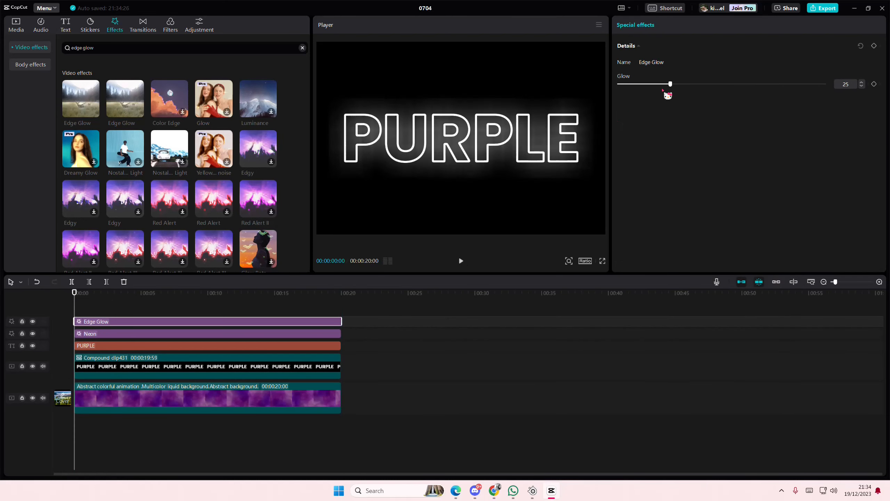
mouse_move(667, 95)
left_mouse_down()
mouse_move(646, 94)
mouse_move(676, 101)
mouse_move(668, 99)
left_mouse_up()
Step: Add the blue-purple gradient background from the library above the effects, lasting the full 20 seconds
left_click(16, 25)
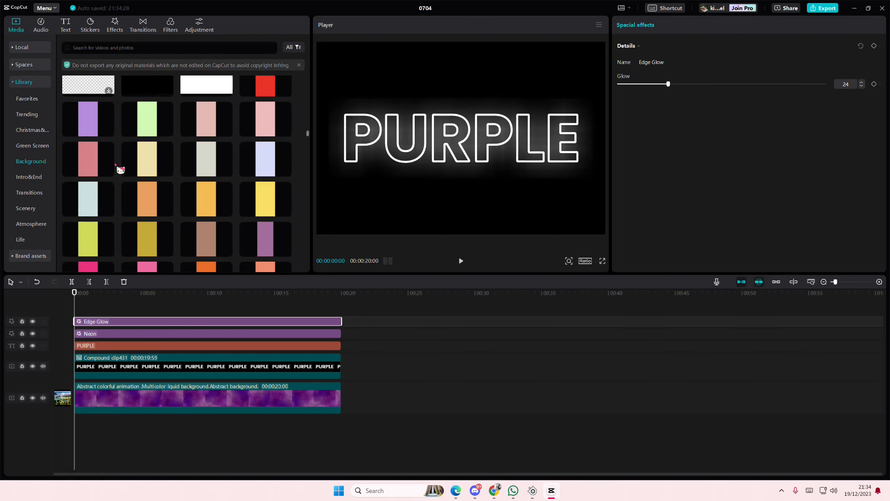
scroll(120, 169, "down", 8)
left_click(72, 300)
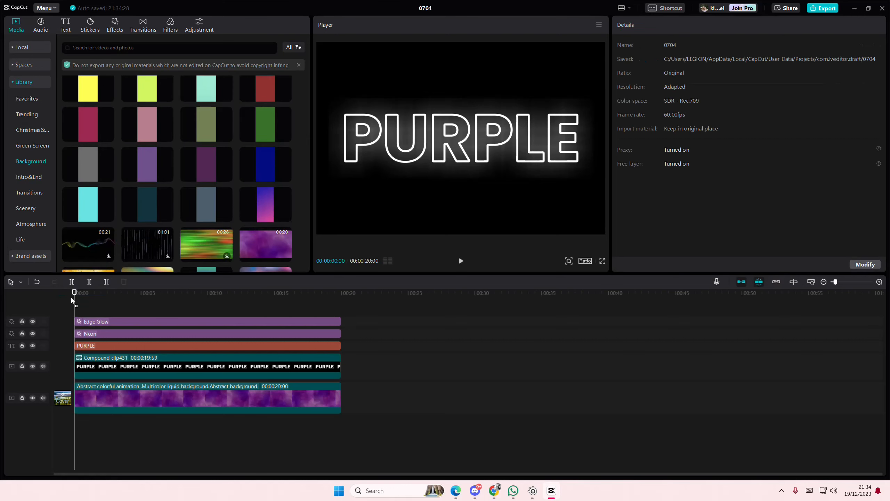
left_click_drag(72, 299, 342, 328)
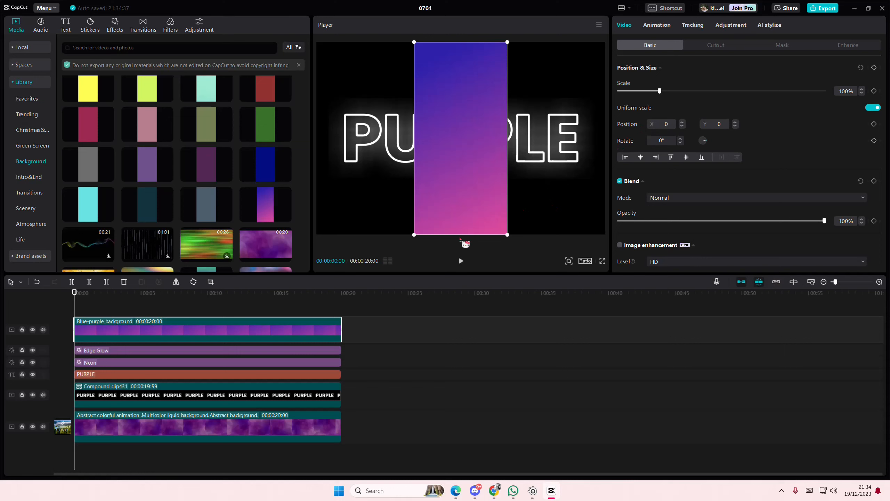
Step: Rotate the blue-purple gradient background by 90°
left_click(472, 243)
left_click(498, 225)
left_click_drag(705, 143, 654, 144)
type("90")
key("Return")
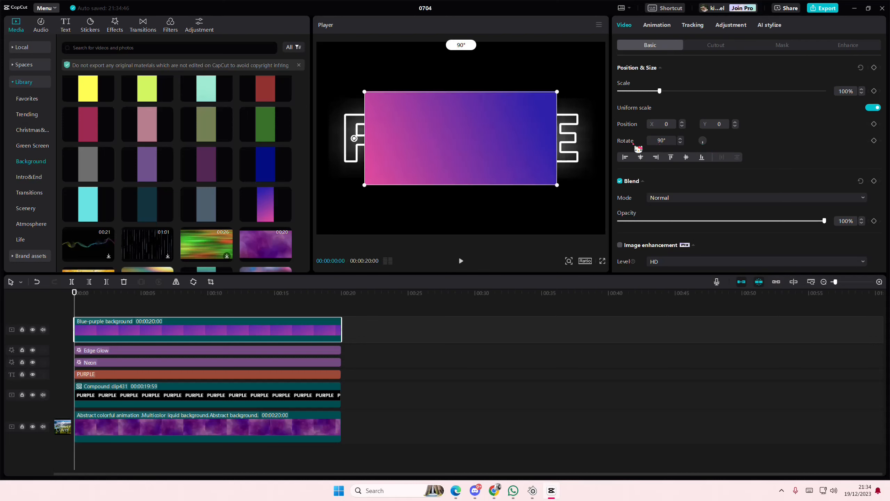
Step: Enlarge the gradient background to 198% scale and set its blend mode to Linear burn
left_click_drag(558, 183, 682, 237)
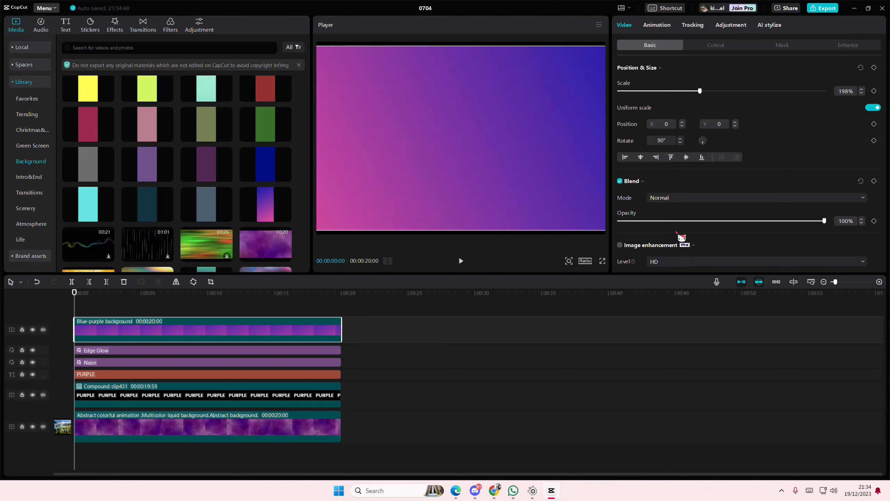
left_click(679, 199)
left_click(692, 326)
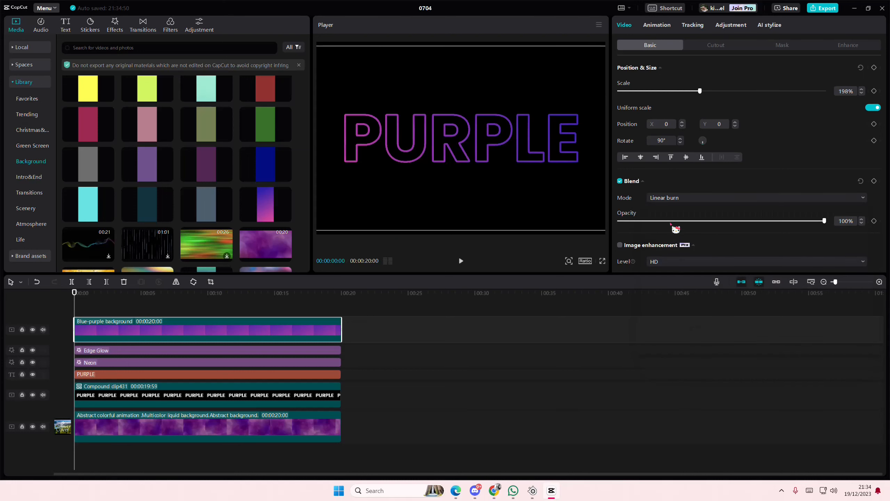
Step: Try the Color dodge and Color burn blend modes on the gradient background, returning to Linear burn
left_click(692, 199)
left_click(700, 337)
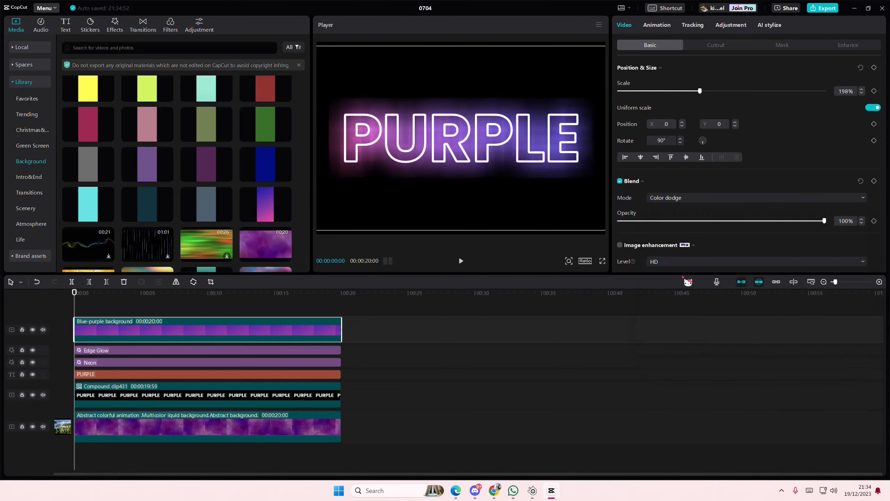
left_click(674, 198)
left_click(685, 316)
left_click(680, 199)
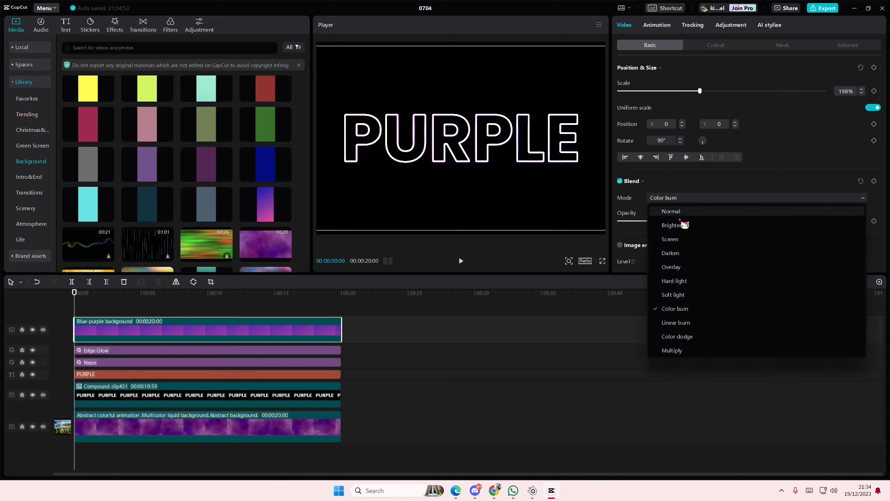
left_click(702, 326)
Step: Move the Edge Glow effect above the gradient background and raise its glow slightly
left_click(298, 351)
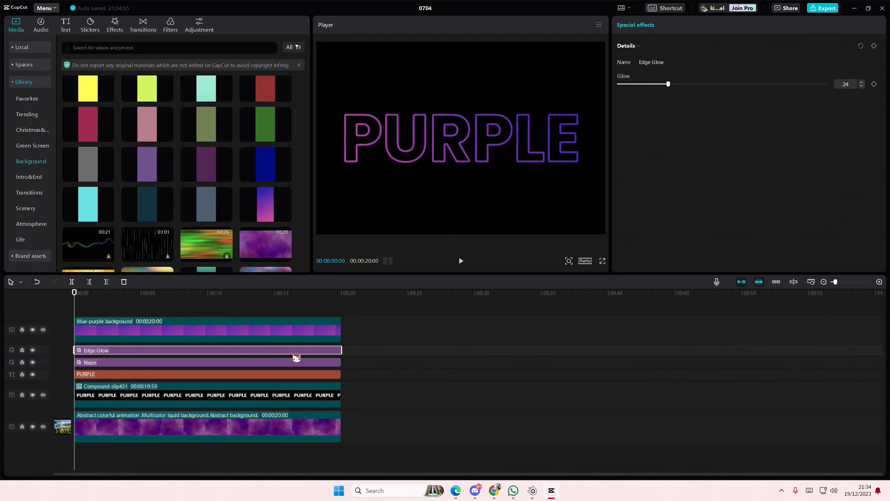
left_click_drag(294, 357, 287, 322)
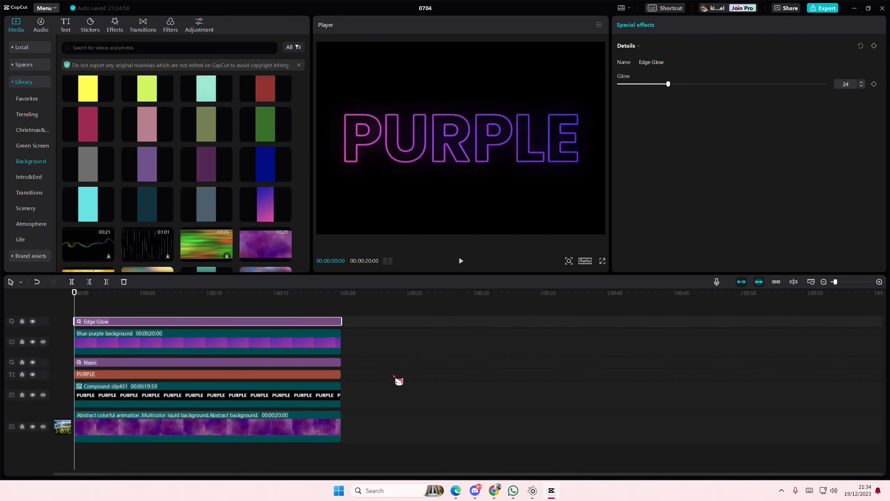
left_click_drag(668, 85, 687, 91)
Step: Combine the Edge Glow effect, gradient background, Neon effect and upper PURPLE text into one compound clip
left_click_drag(357, 376, 293, 325)
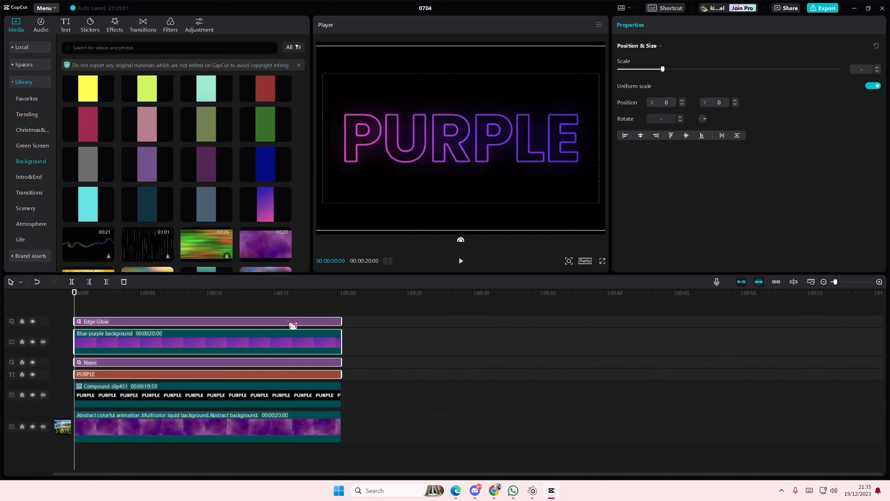
right_click(331, 325)
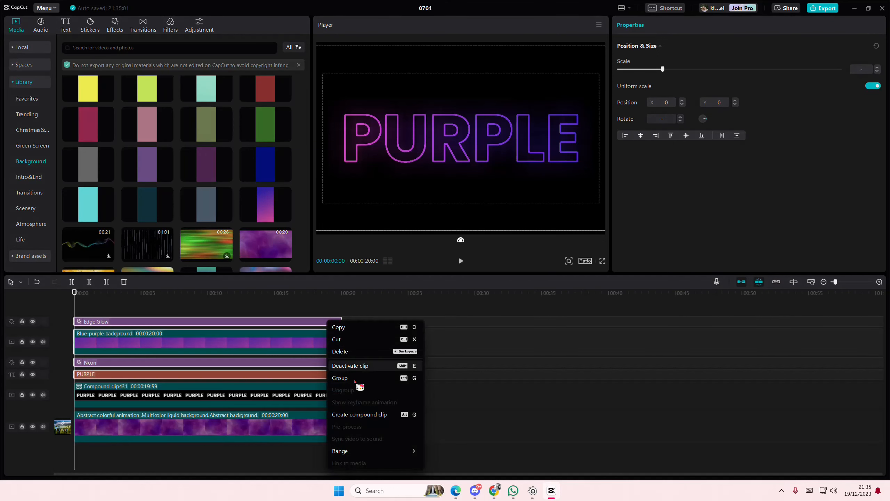
left_click(403, 414)
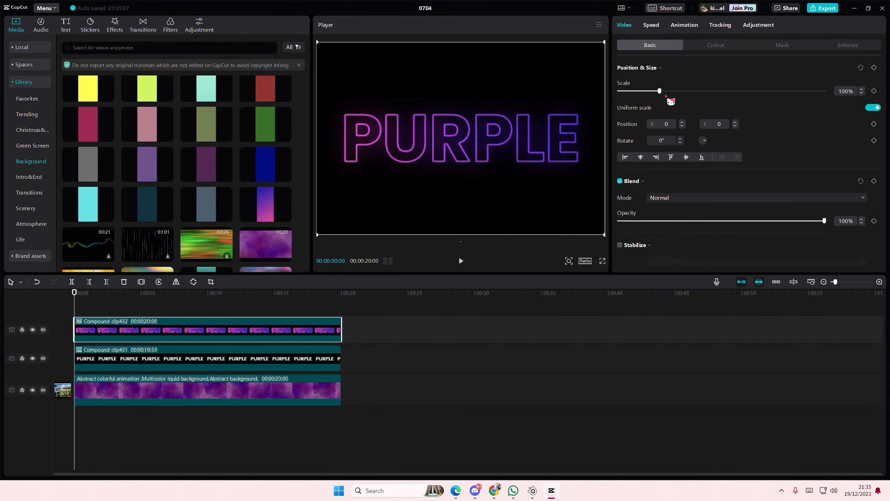
Step: Try scaling the neon compound clip to 112% and blending it with Overlay, returning the blend mode to Normal
left_click_drag(666, 95, 665, 95)
left_click(678, 198)
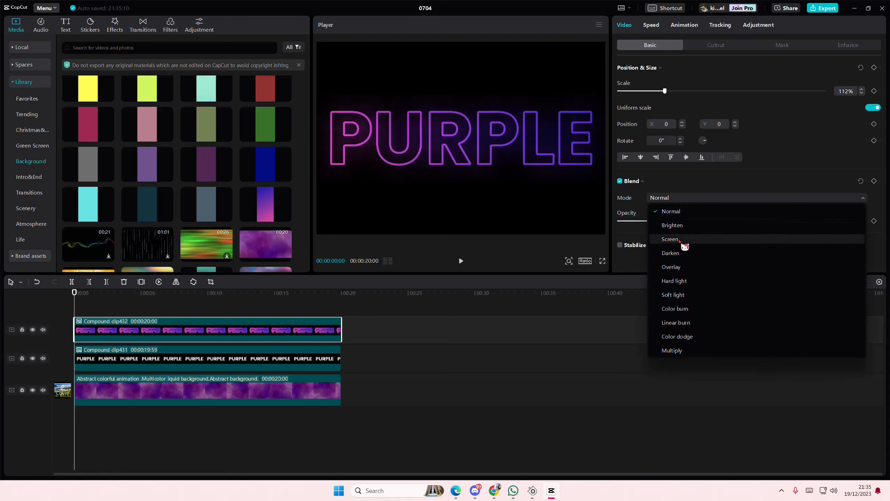
left_click(682, 269)
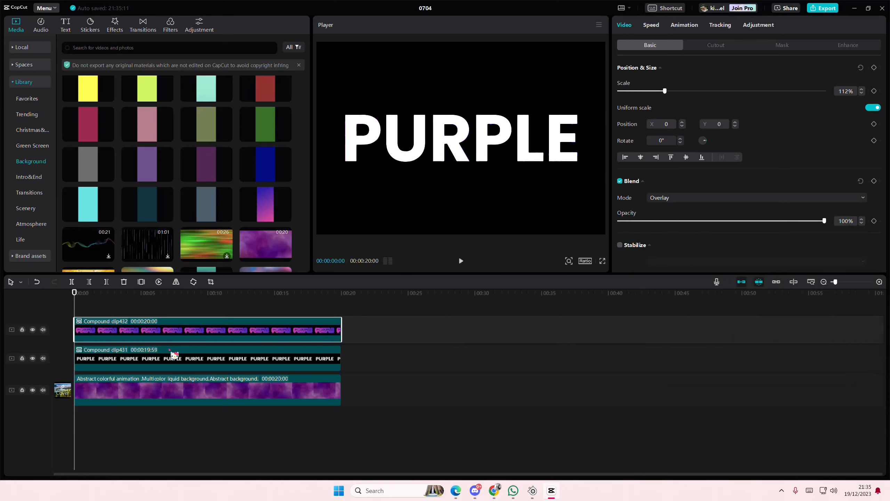
left_click(643, 200)
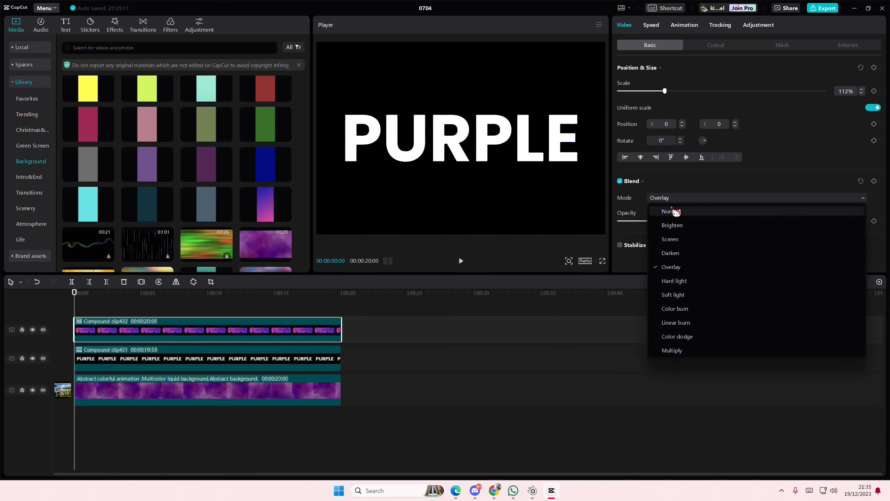
left_click(671, 211)
left_click(208, 365)
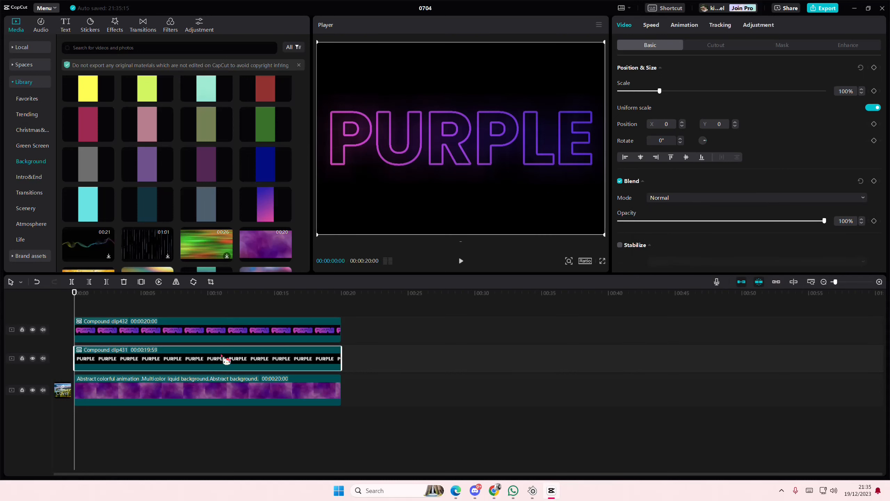
left_click(670, 200)
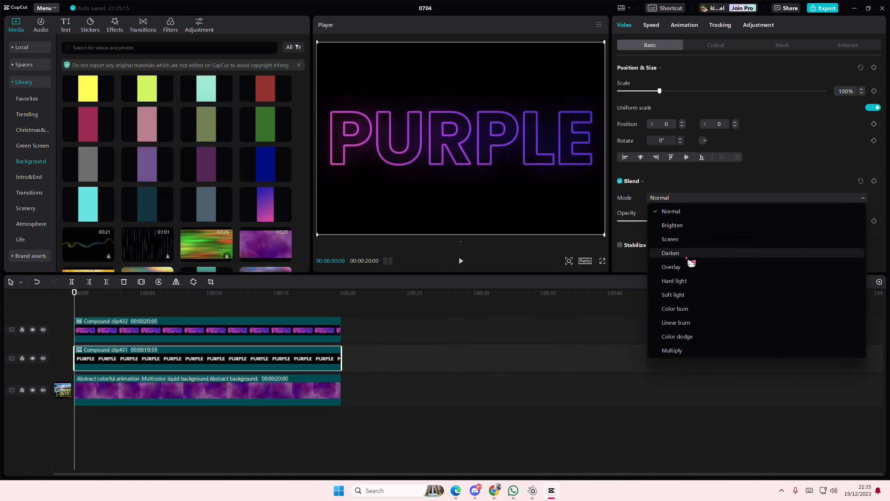
Step: Try the Linear burn, Brighten and Darken blend modes on the neon compound clip
left_click(210, 324)
left_click(676, 199)
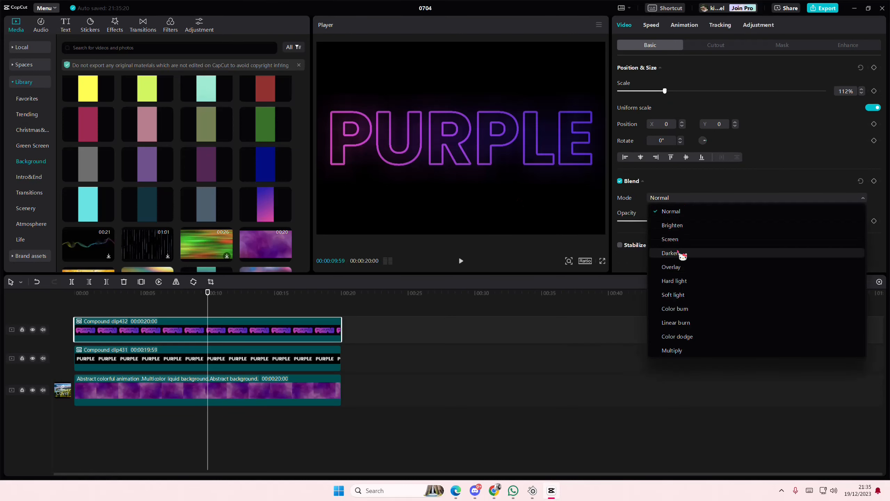
left_click(690, 325)
left_click(676, 199)
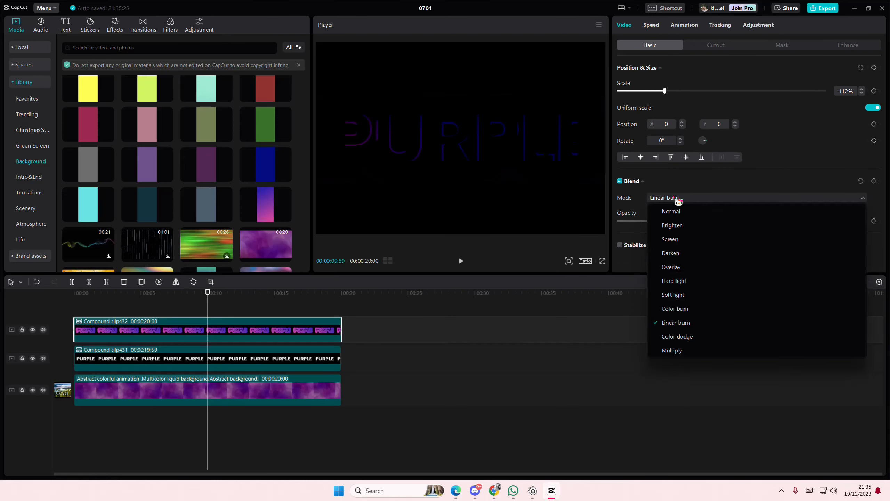
left_click(675, 225)
left_click(660, 202)
left_click(680, 250)
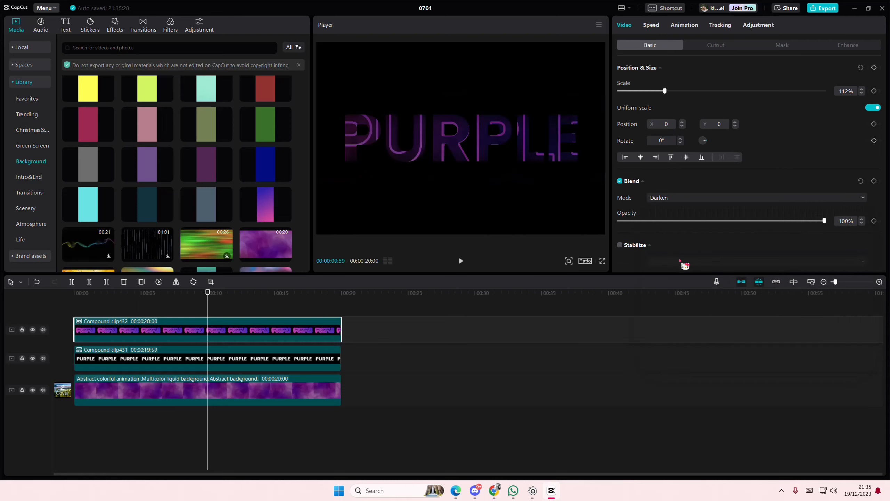
Step: Set the neon compound clip's blend mode to Overlay and its scale to 100%
left_click(674, 202)
left_click(683, 270)
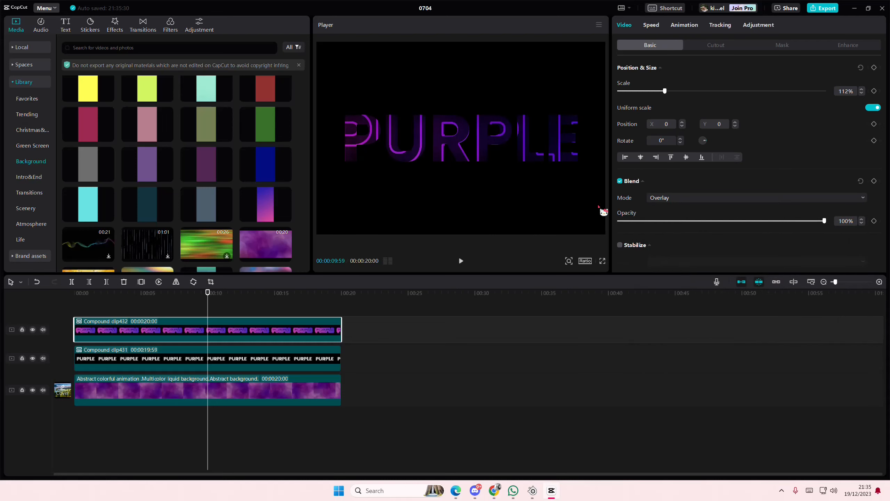
left_click_drag(208, 304, 249, 329)
left_click(256, 344)
left_click(306, 338)
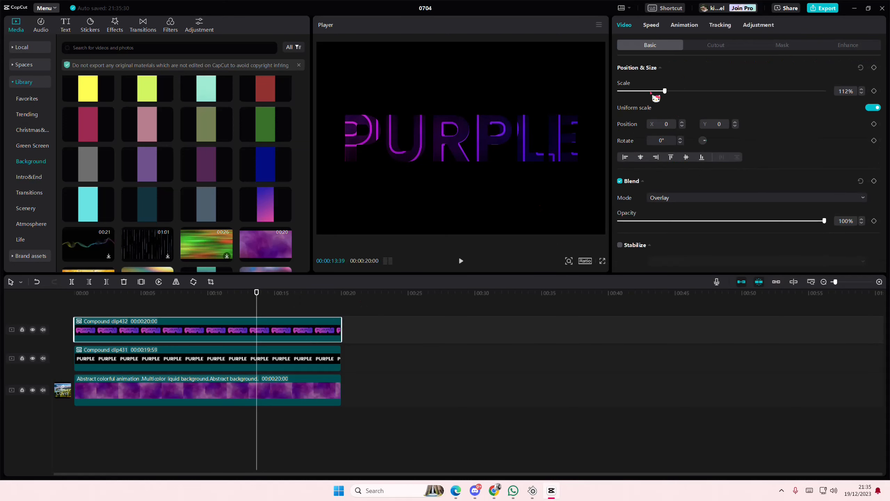
double_click(630, 84)
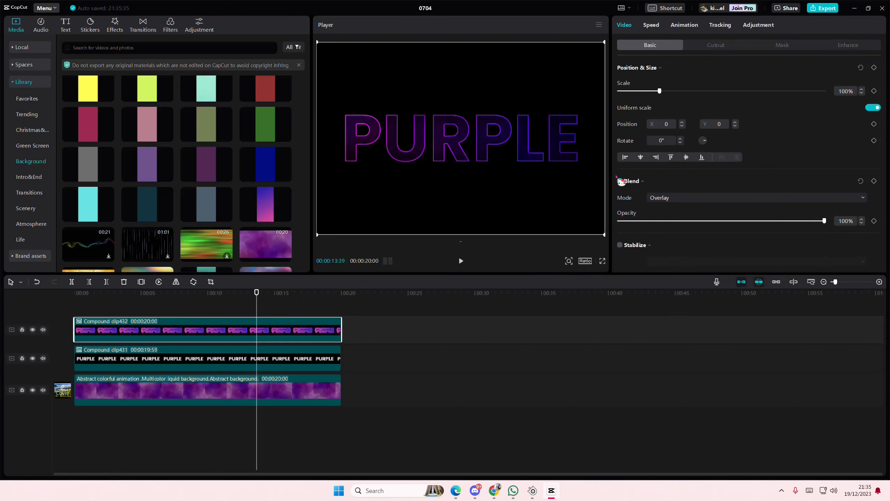
Step: Try the Soft light, Linear burn and Color dodge blend modes on the neon compound clip
left_click(656, 199)
left_click(688, 295)
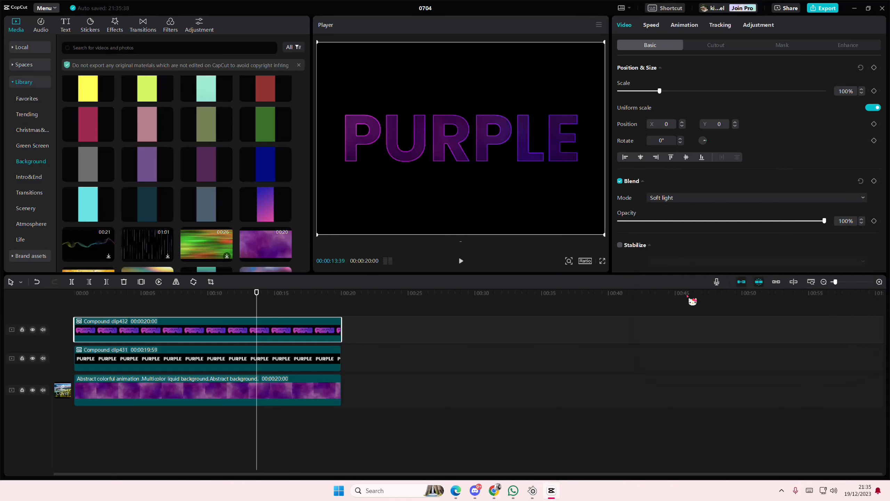
left_click(683, 199)
left_click(676, 322)
left_click(675, 199)
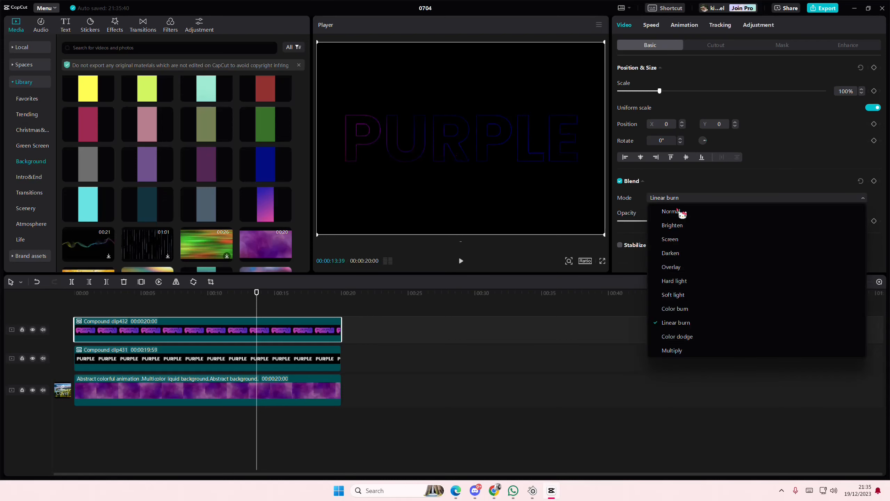
left_click(695, 339)
left_click(676, 200)
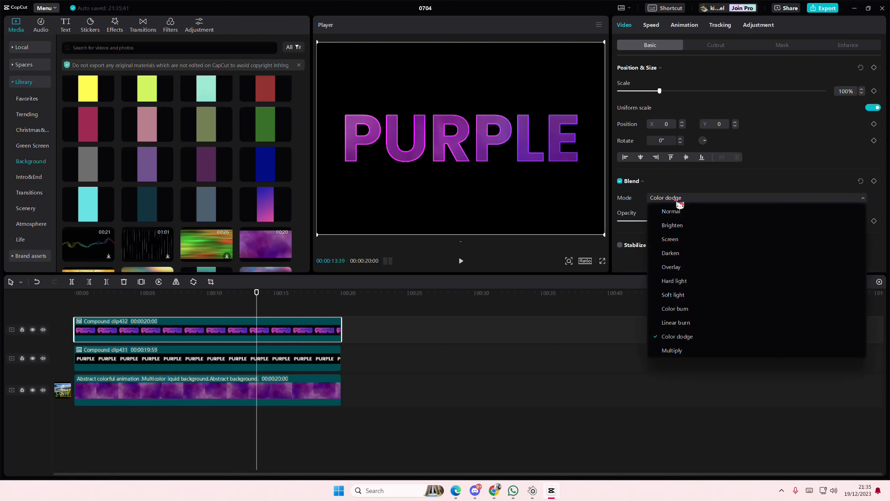
left_click(675, 201)
left_click_drag(247, 297, 44, 309)
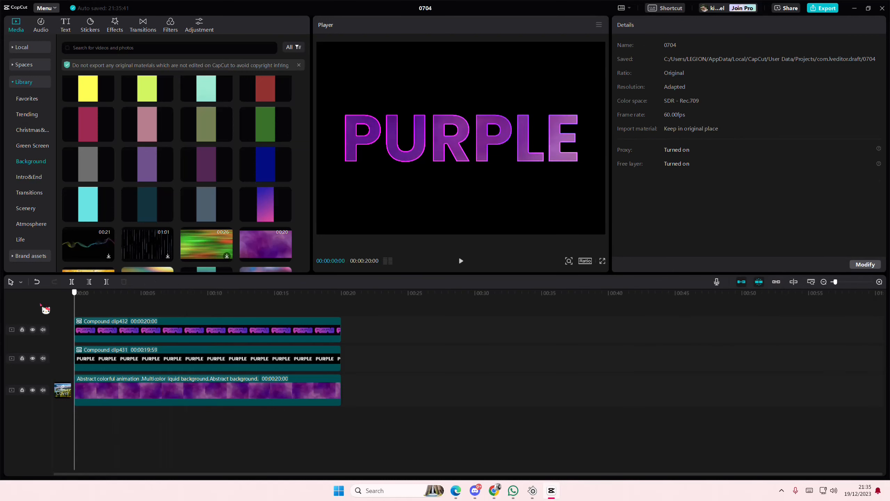
Step: Replace the abstract purple background on the main track with the Summertime 1 background from the library
left_click(222, 389)
key("Delete")
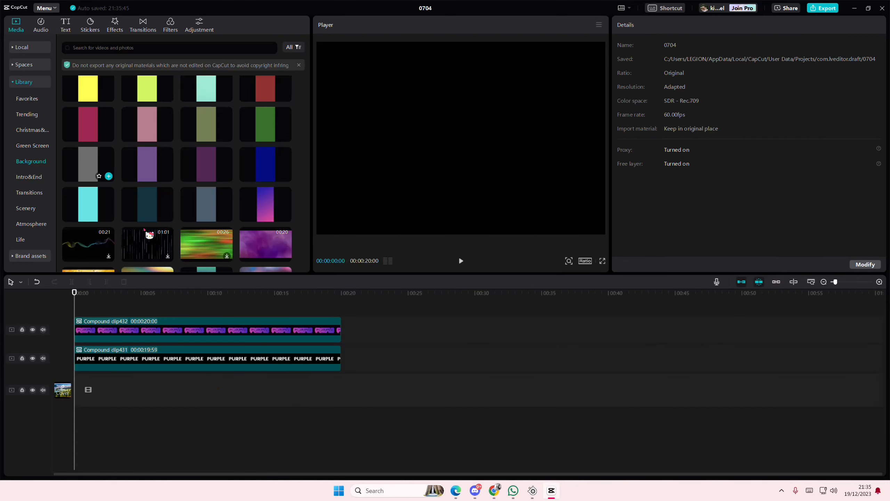
scroll(149, 234, "down", 2)
left_click_drag(215, 179, 61, 385)
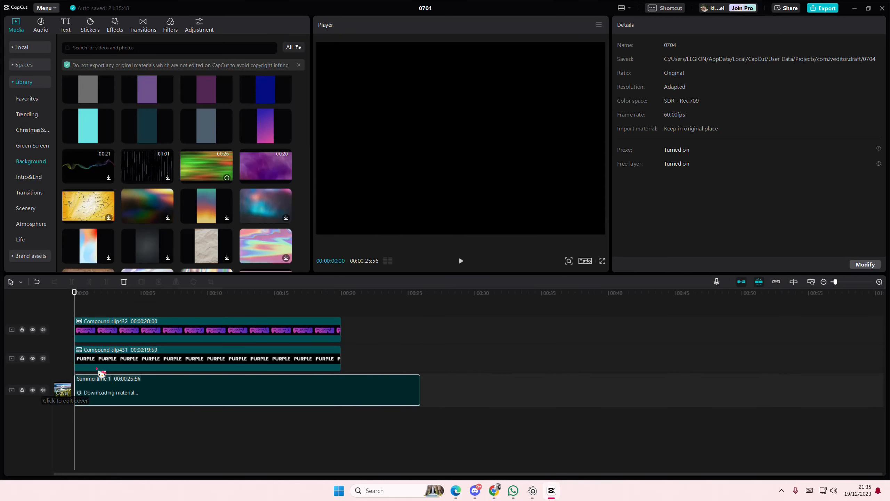
left_click(120, 306)
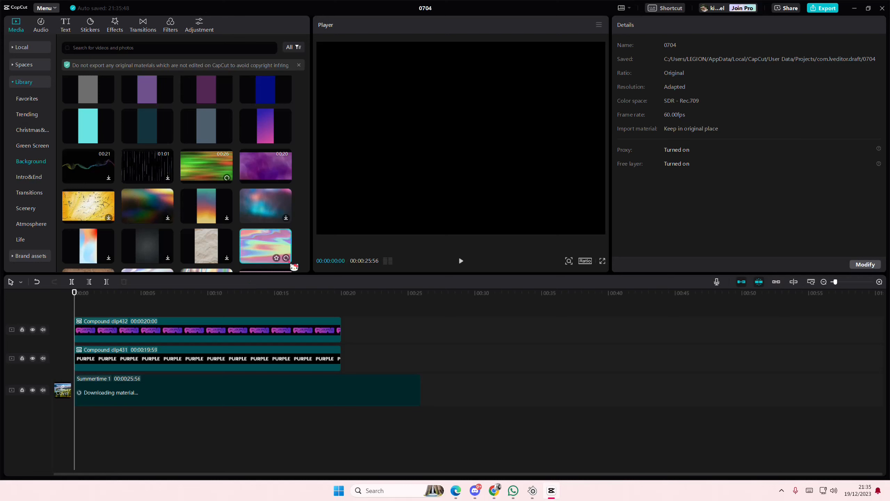
Step: Try the Laser pattern texture background on the main track in place of Summertime 1, ending together with the compound clips
left_click(271, 259)
left_click_drag(276, 266, 341, 398)
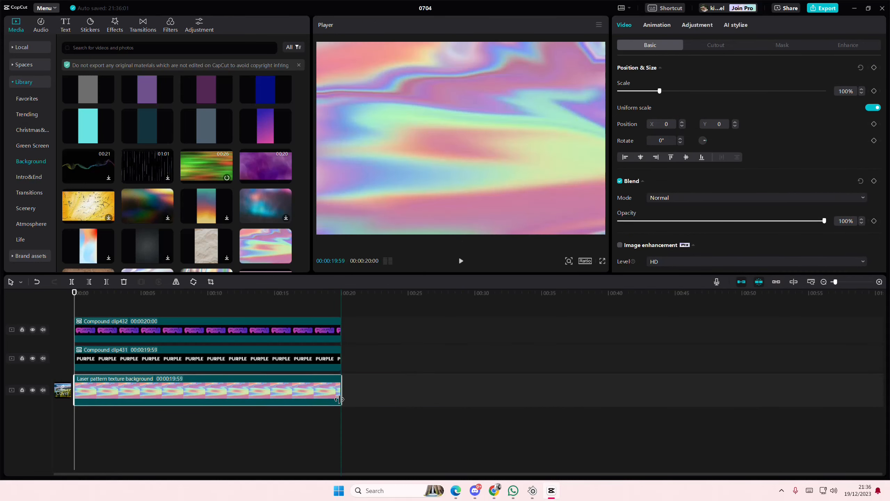
left_click(166, 306)
Step: Try a 111% scale and the Linear burn, Soft light and Color burn blend modes on the neon compound clip
left_click(206, 330)
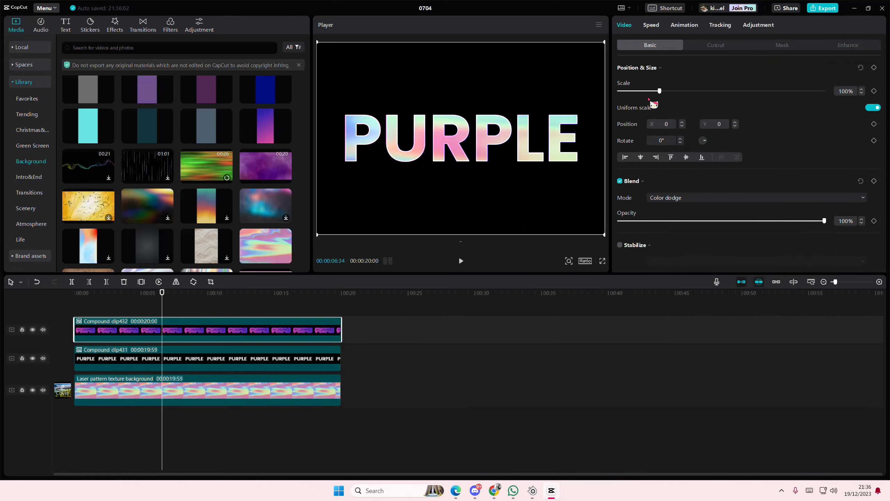
left_click_drag(660, 92, 665, 92)
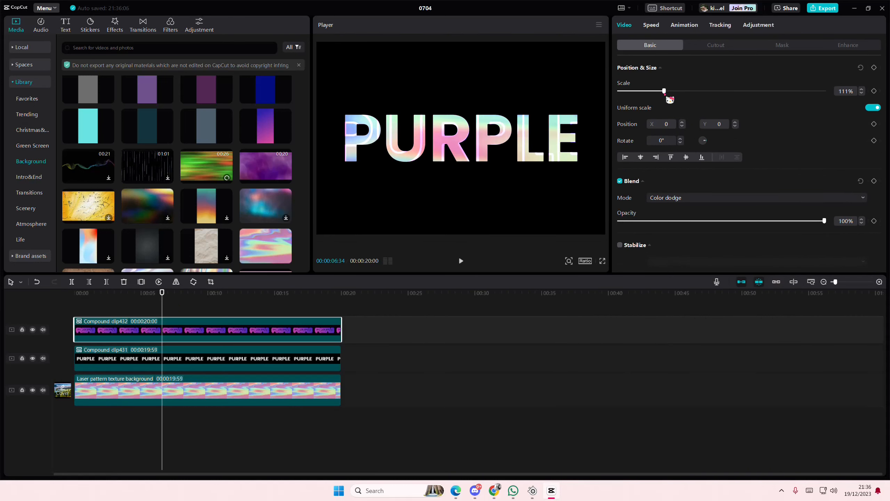
left_click(662, 198)
left_click(686, 324)
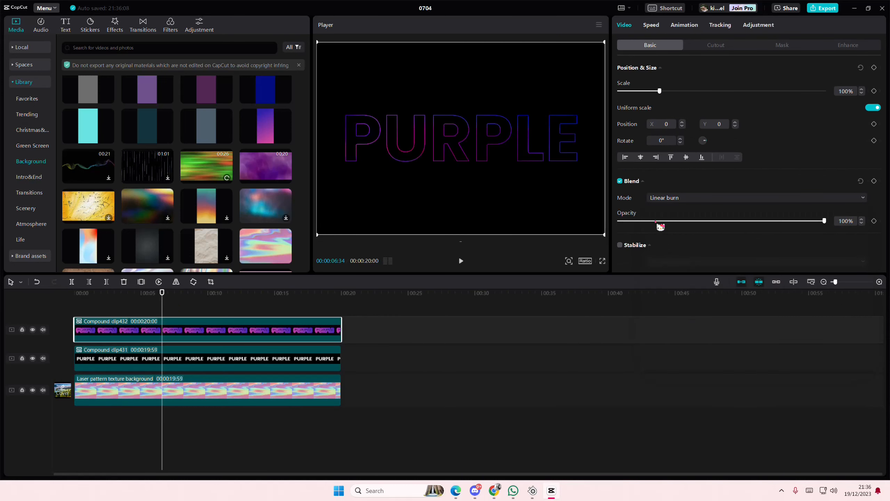
left_click(666, 199)
left_click(668, 296)
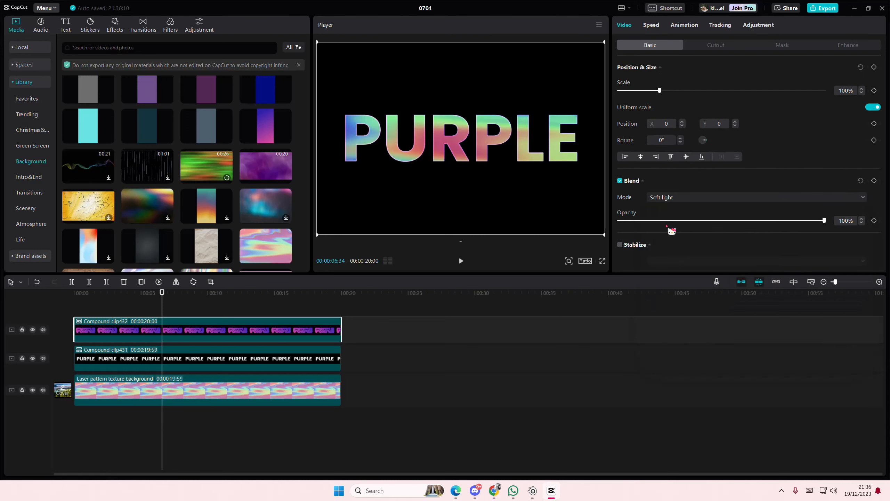
left_click(672, 199)
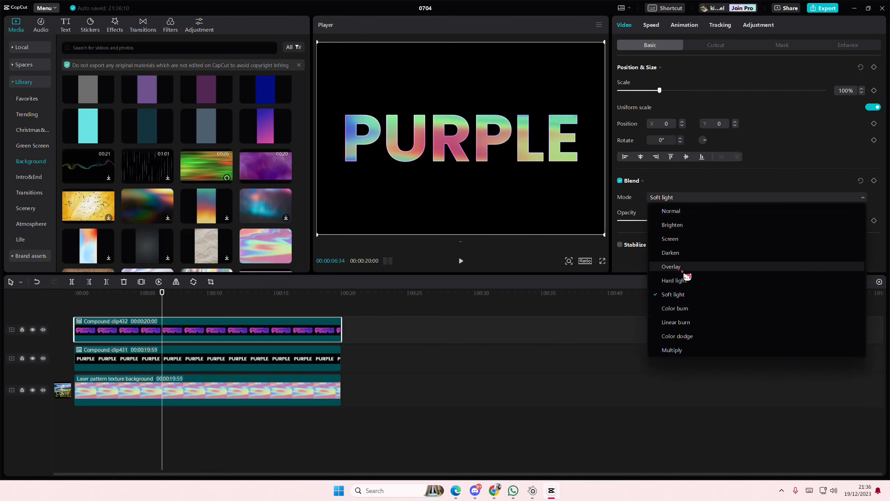
left_click(685, 310)
Step: Set the neon compound clip's blend mode to Screen
left_click(675, 199)
left_click(680, 241)
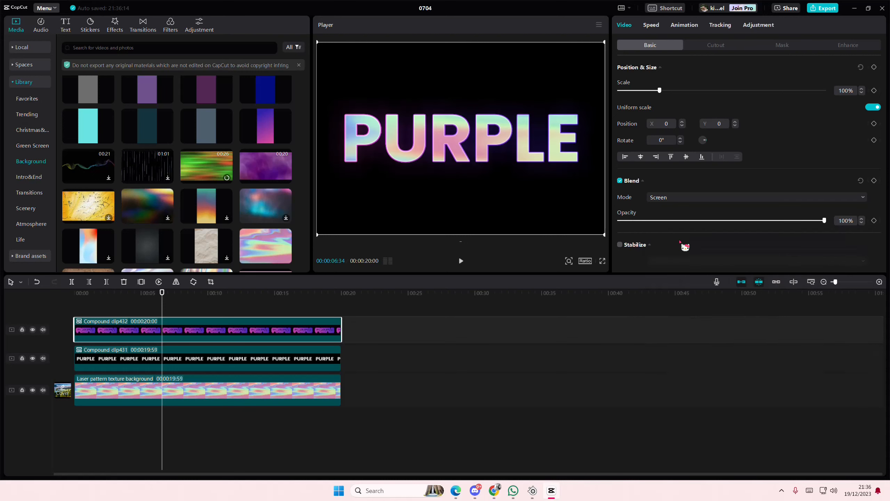
left_click(679, 198)
left_click(679, 198)
Step: Add the Edge Glow and Angel video effects to the neon compound clip, with Angel's strength reduced
left_click(120, 30)
left_click_drag(107, 95, 100, 327)
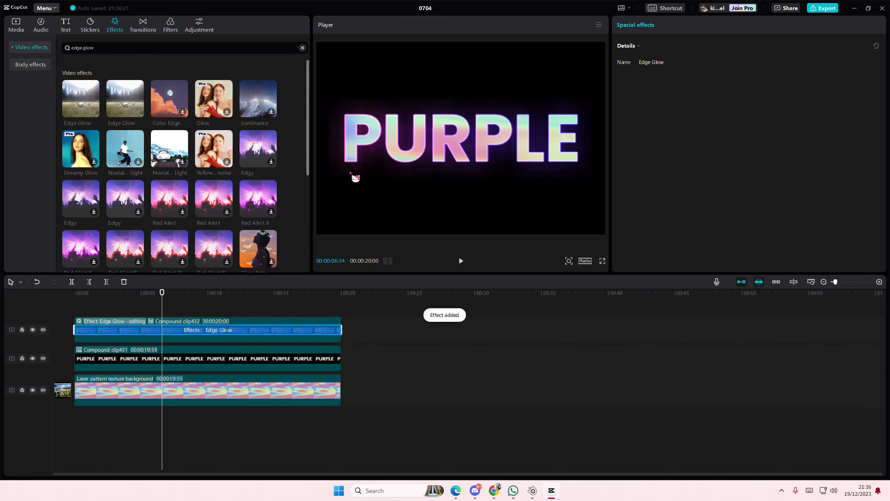
left_click_drag(113, 49, 26, 49)
type("angel")
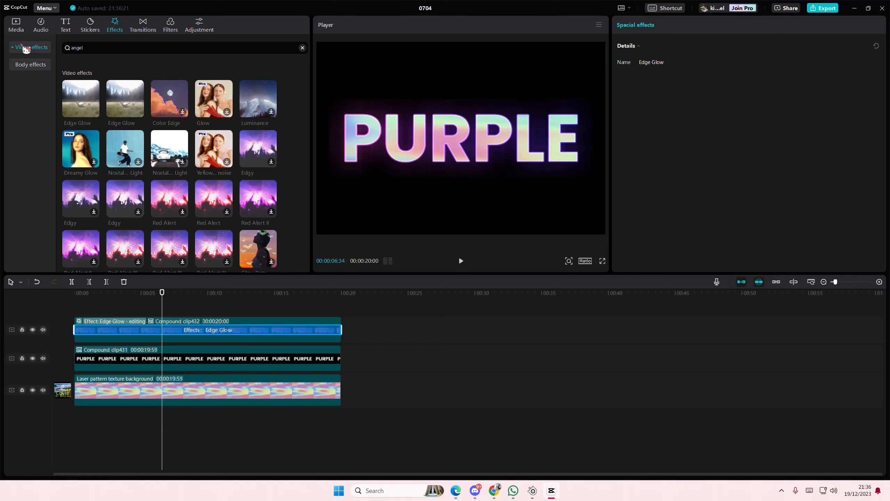
key("Return")
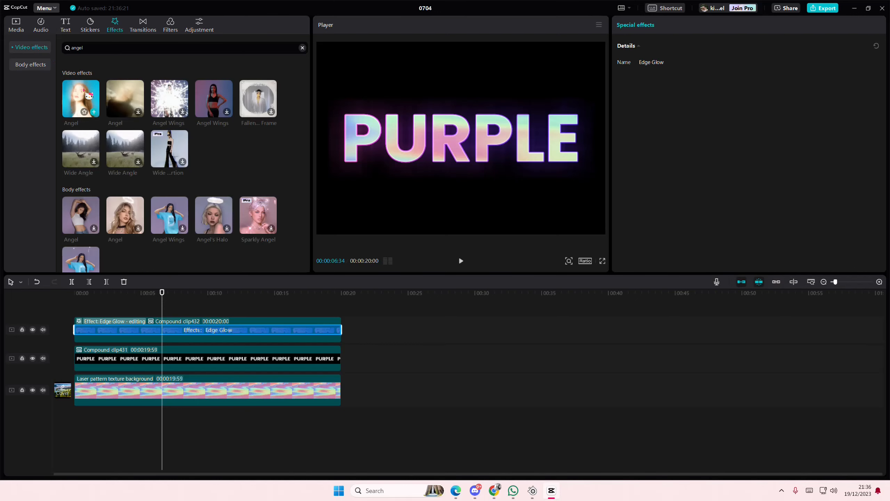
left_click_drag(79, 95, 79, 330)
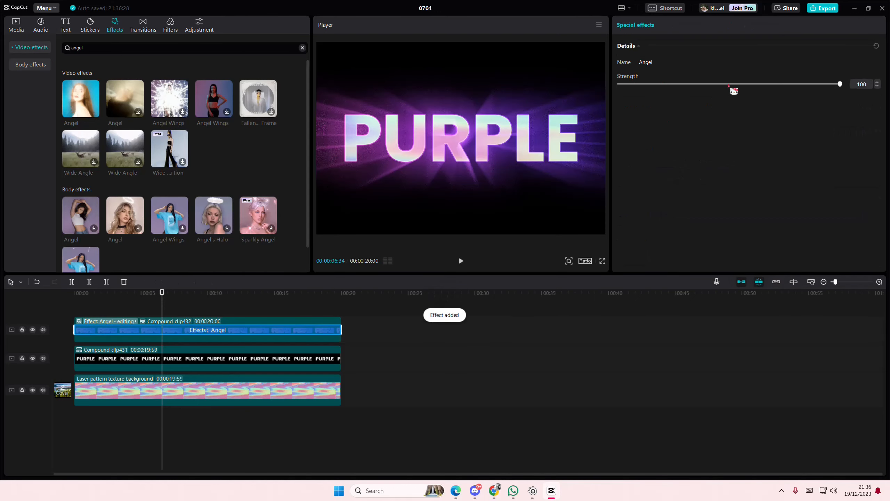
left_click_drag(715, 84, 753, 95)
Step: Replace the Laser pattern texture background on the main track with the Summertime 1 background from the library
left_click(212, 387)
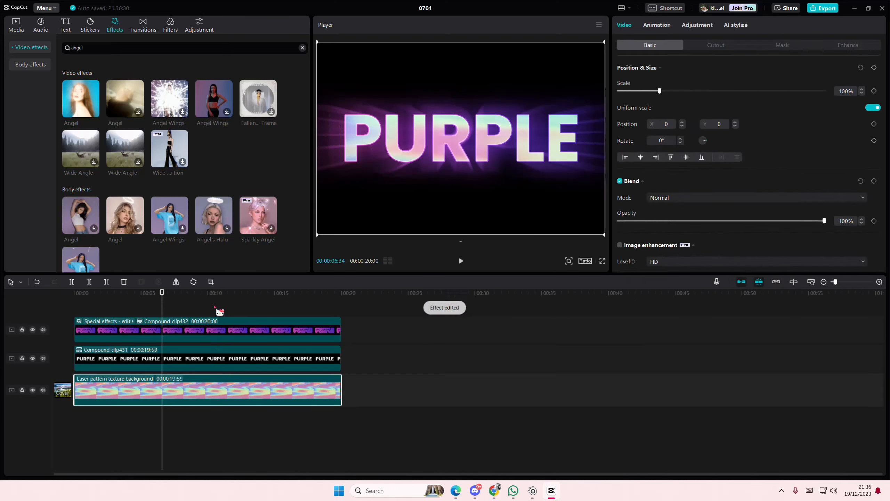
left_click_drag(214, 308, 57, 317)
left_click(229, 393)
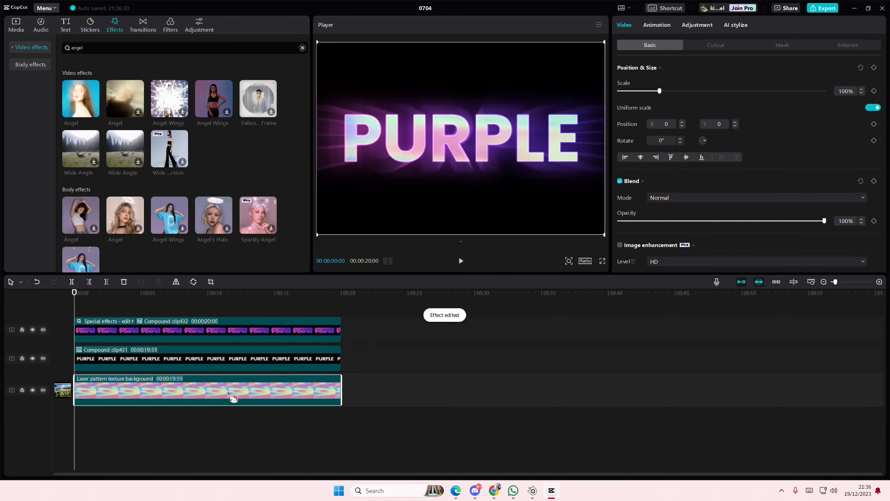
key("Delete")
left_click(16, 25)
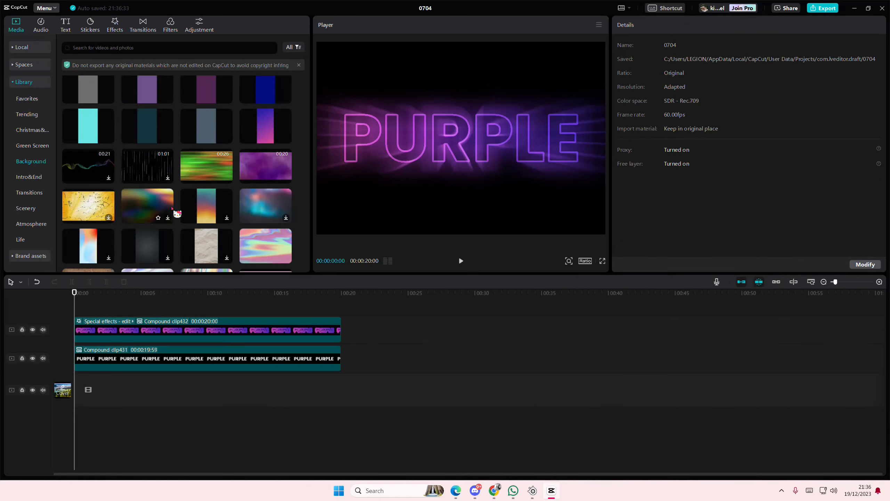
left_click_drag(84, 372, 64, 384)
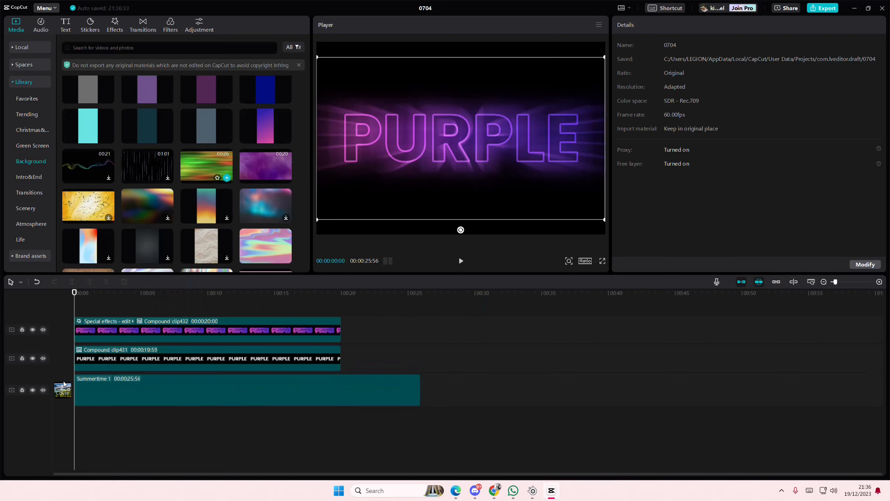
Step: Play back the glowing title from the start to check it over the new background
left_click_drag(102, 315, 8, 295)
key("space")
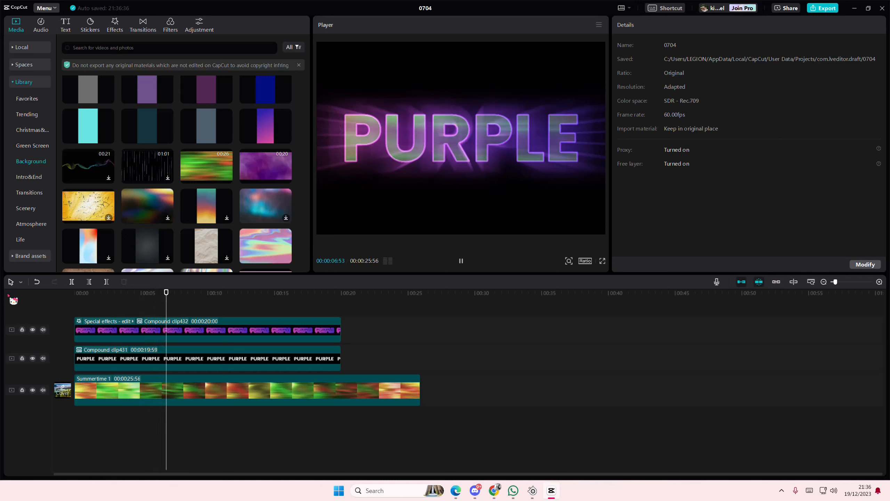
key("space")
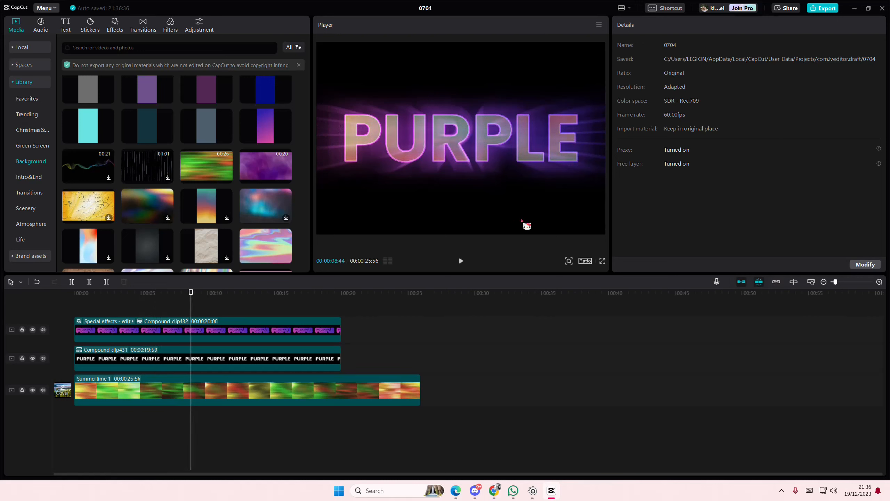